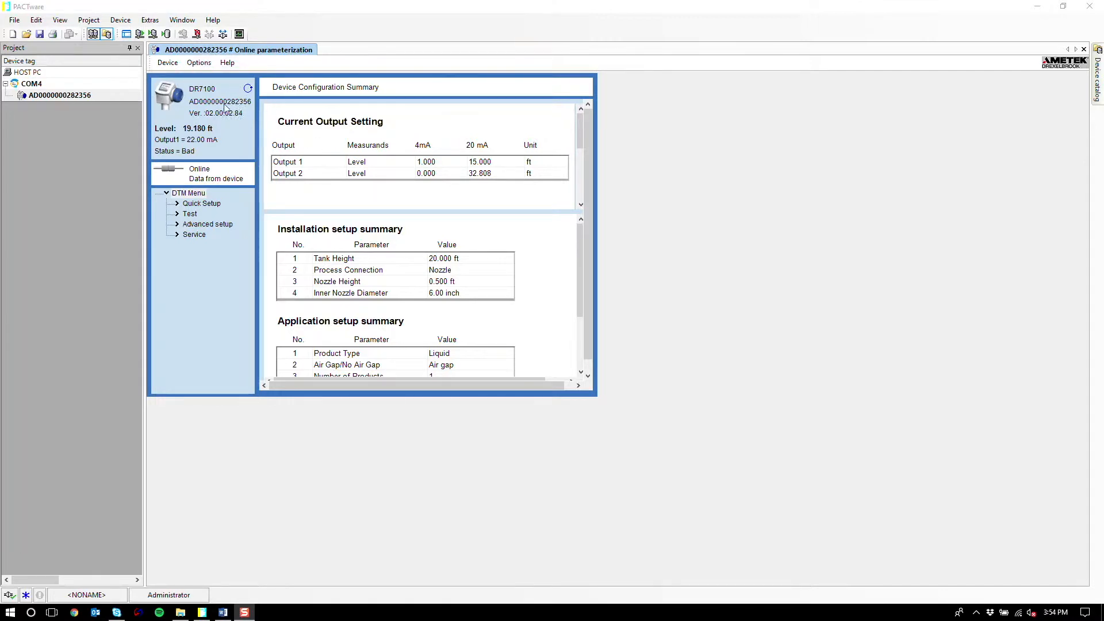
# - Log in to the DR7100 device with Supervisor access level by entering the access password
pyautogui.click(208, 63)
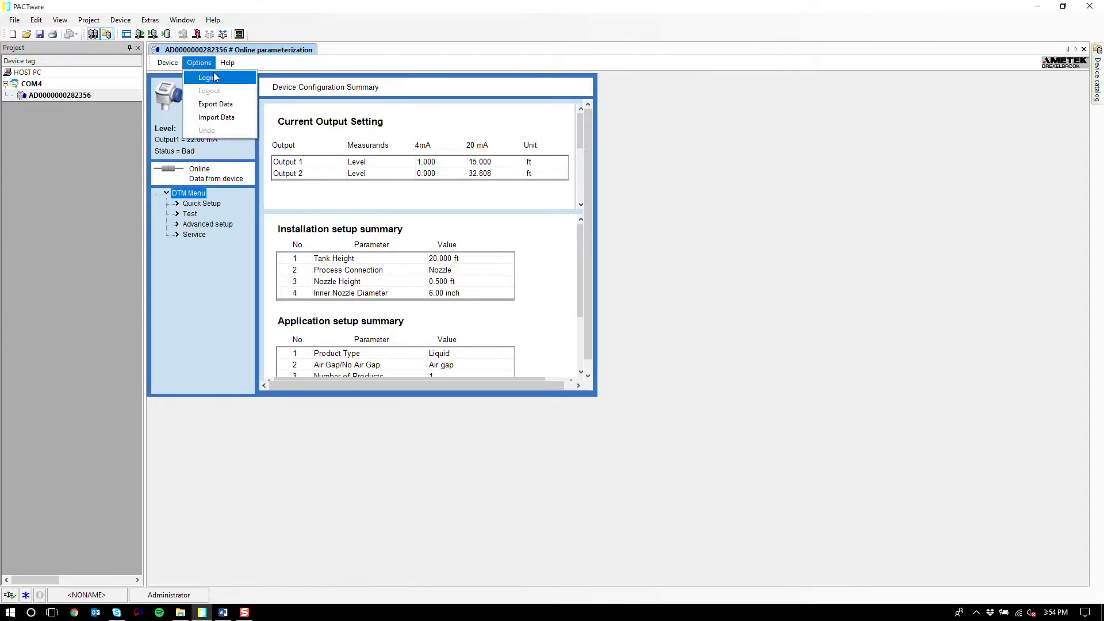
pyautogui.click(212, 76)
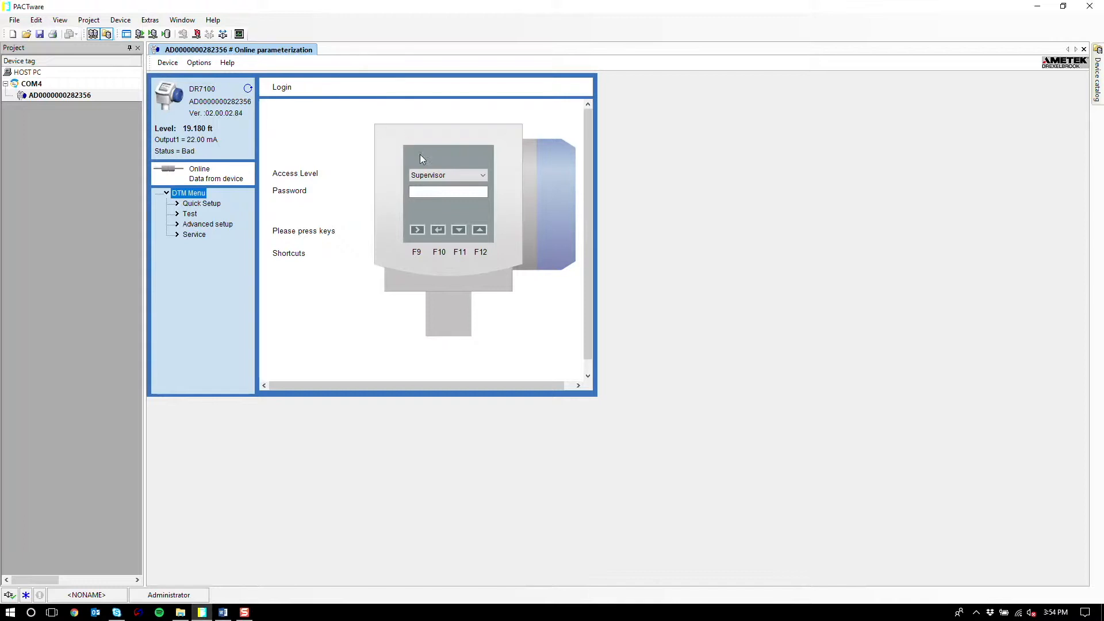
pyautogui.click(458, 176)
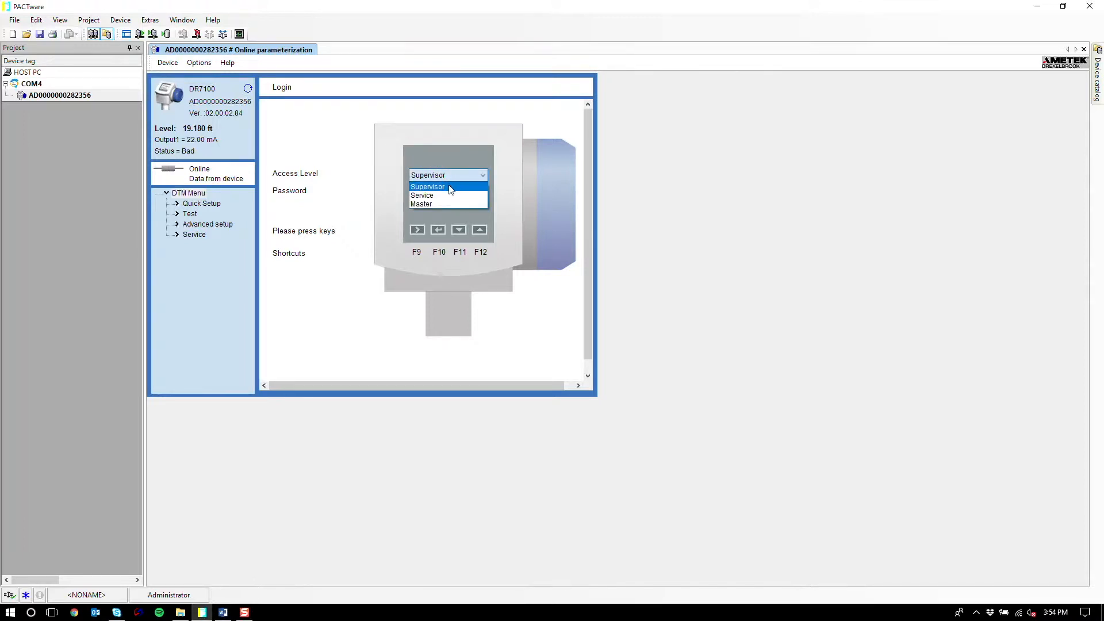
pyautogui.click(450, 187)
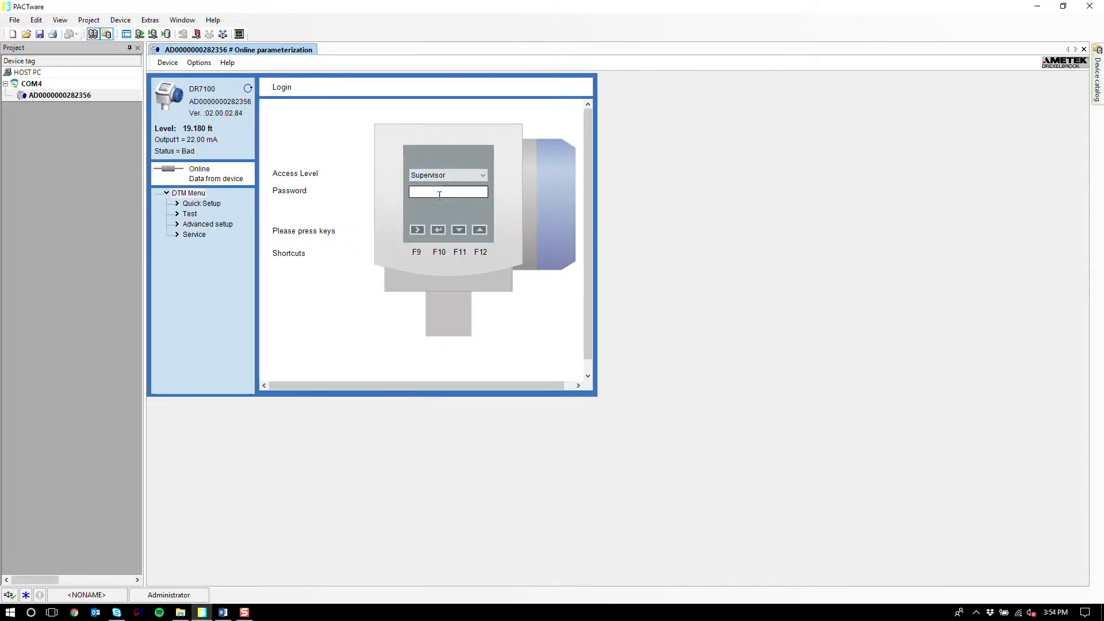
pyautogui.click(439, 195)
pyautogui.click(417, 230)
pyautogui.click(480, 231)
pyautogui.click(418, 230)
pyautogui.click(439, 230)
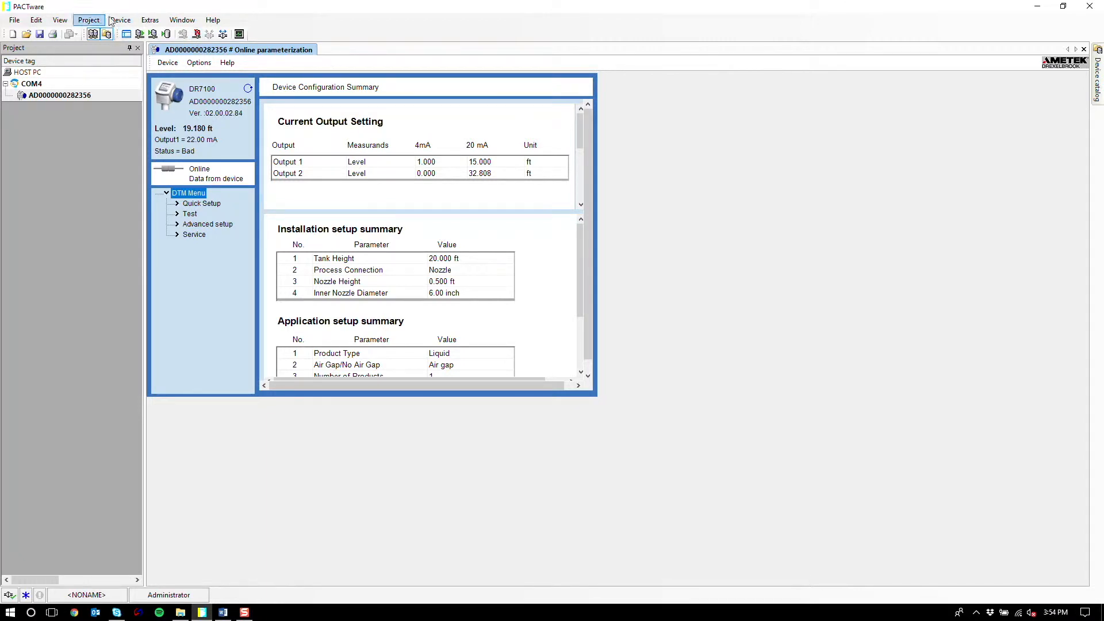
# - Open the View Graphs window for the DR7100's measured values
pyautogui.click(130, 22)
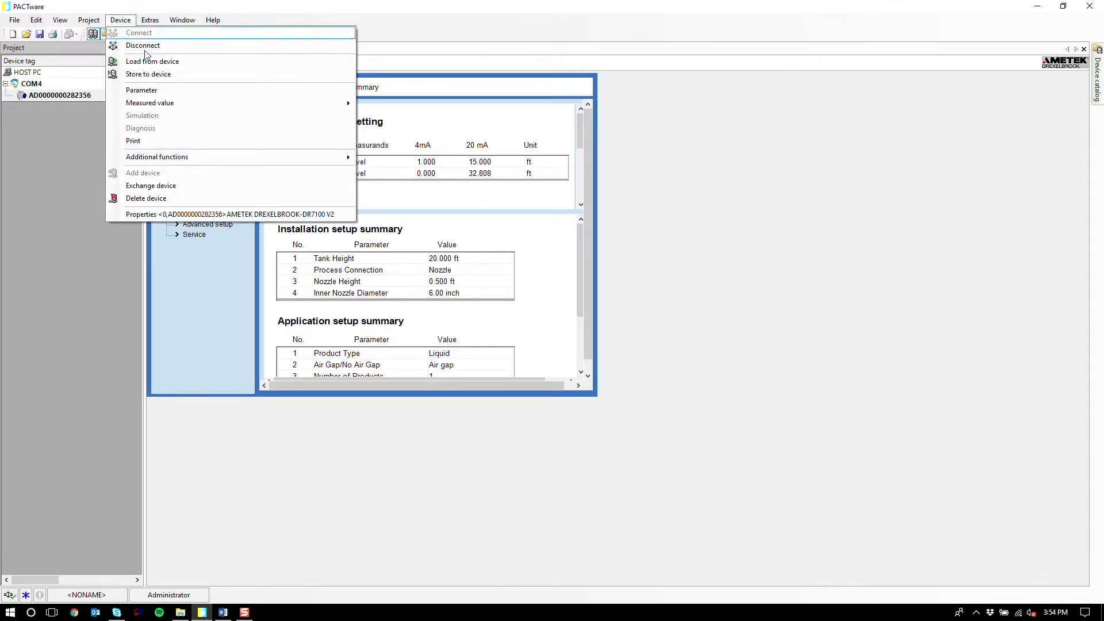
pyautogui.moveTo(197, 100)
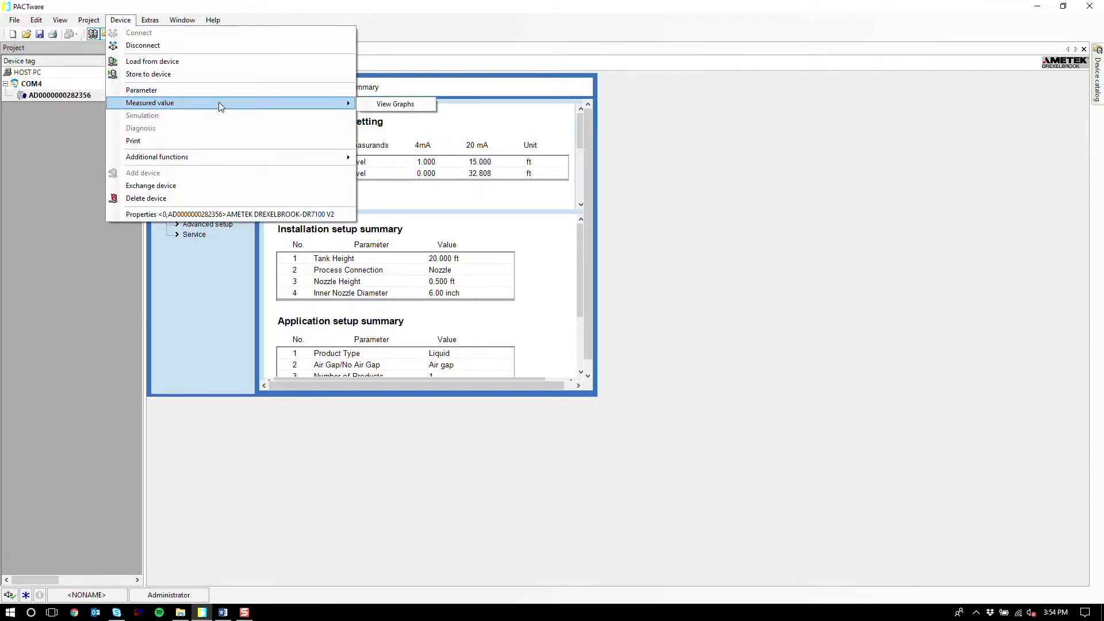
pyautogui.click(428, 109)
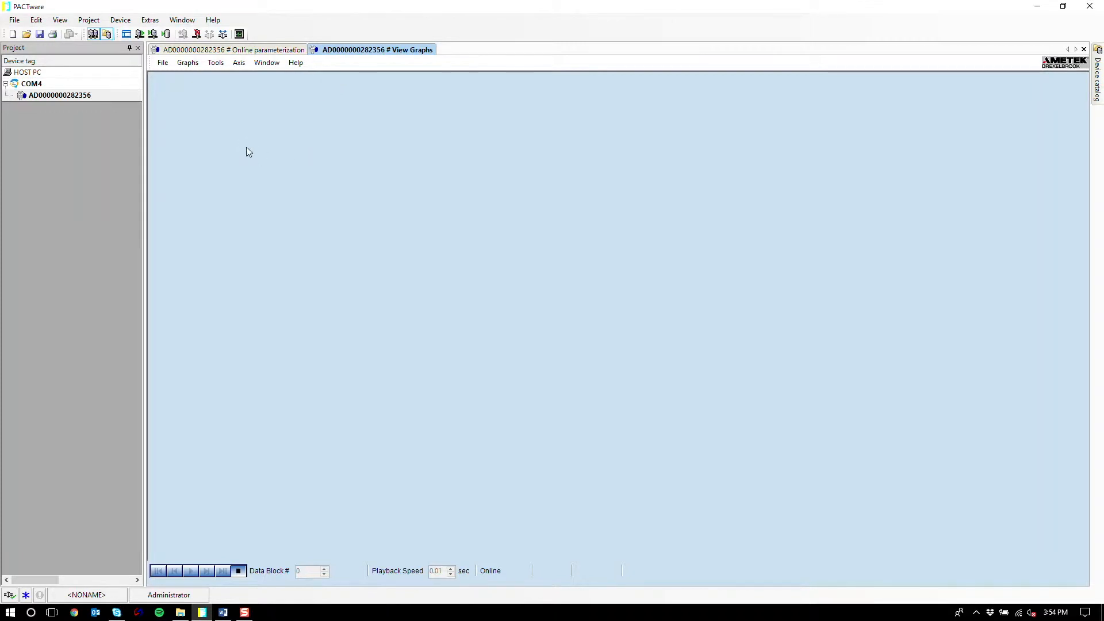
# - Display the Oscilloscope non-trend graph and maximize its window
pyautogui.click(200, 69)
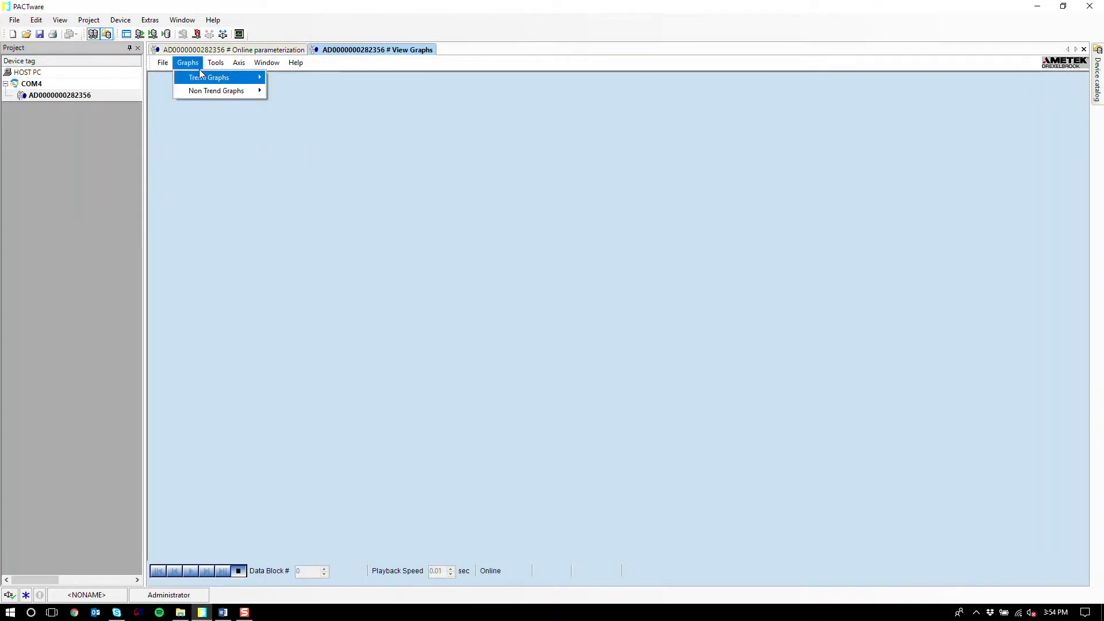
pyautogui.moveTo(249, 96)
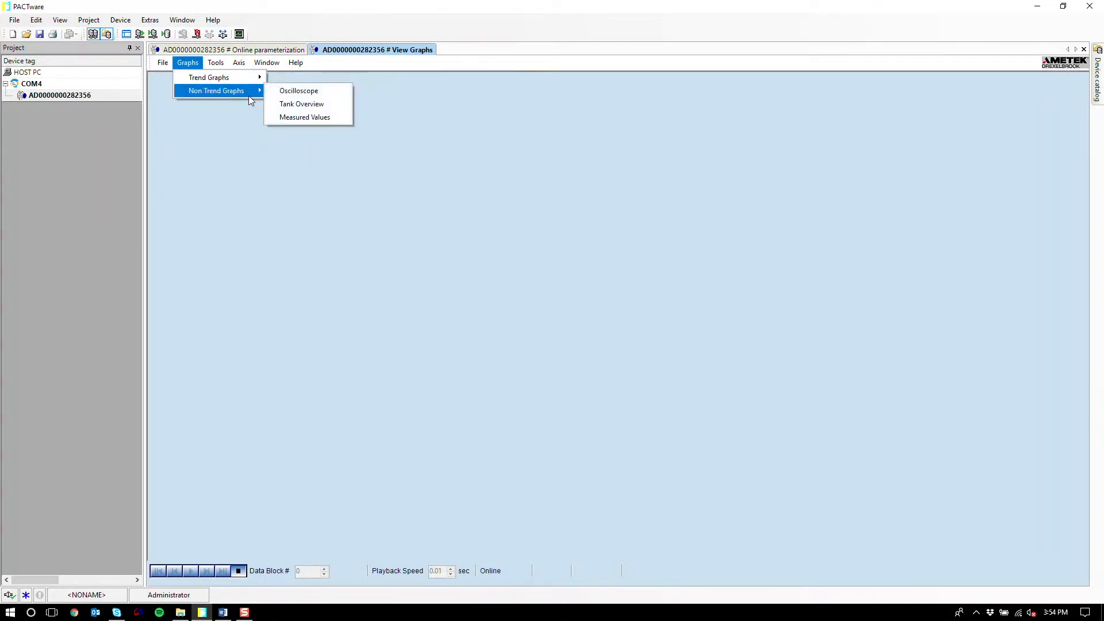
pyautogui.click(340, 94)
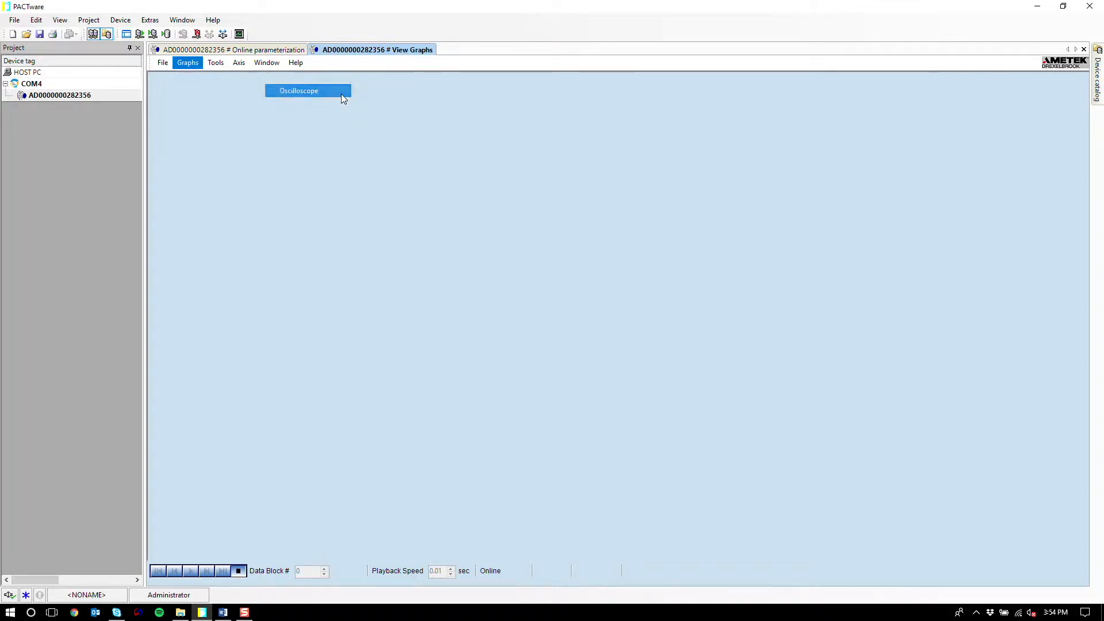
pyautogui.click(191, 67)
pyautogui.moveTo(253, 94)
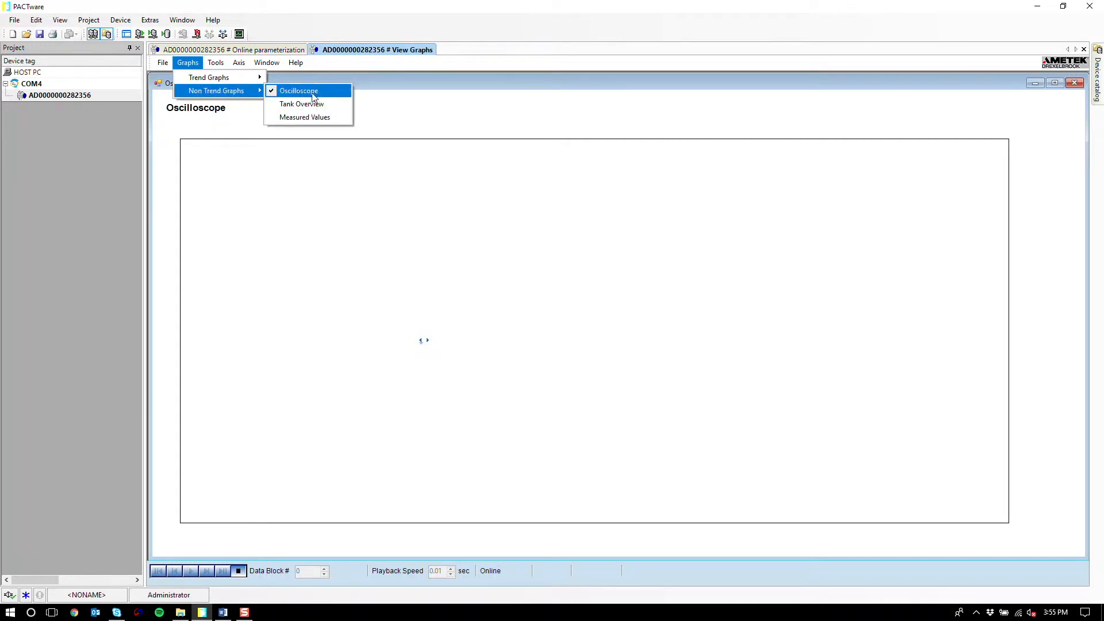
pyautogui.click(546, 123)
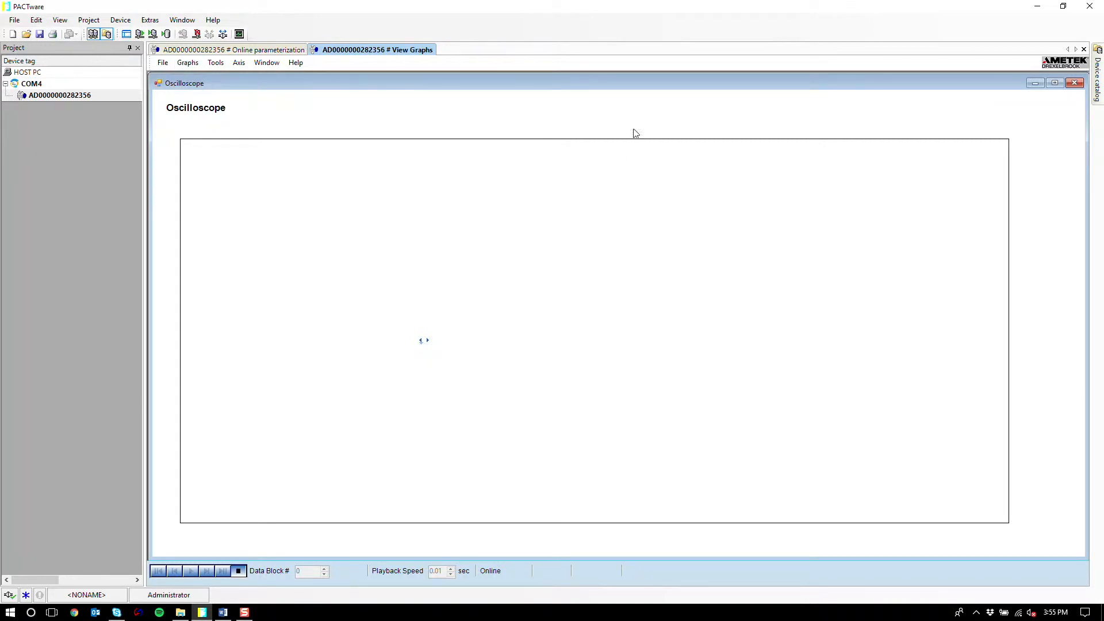
pyautogui.click(1055, 85)
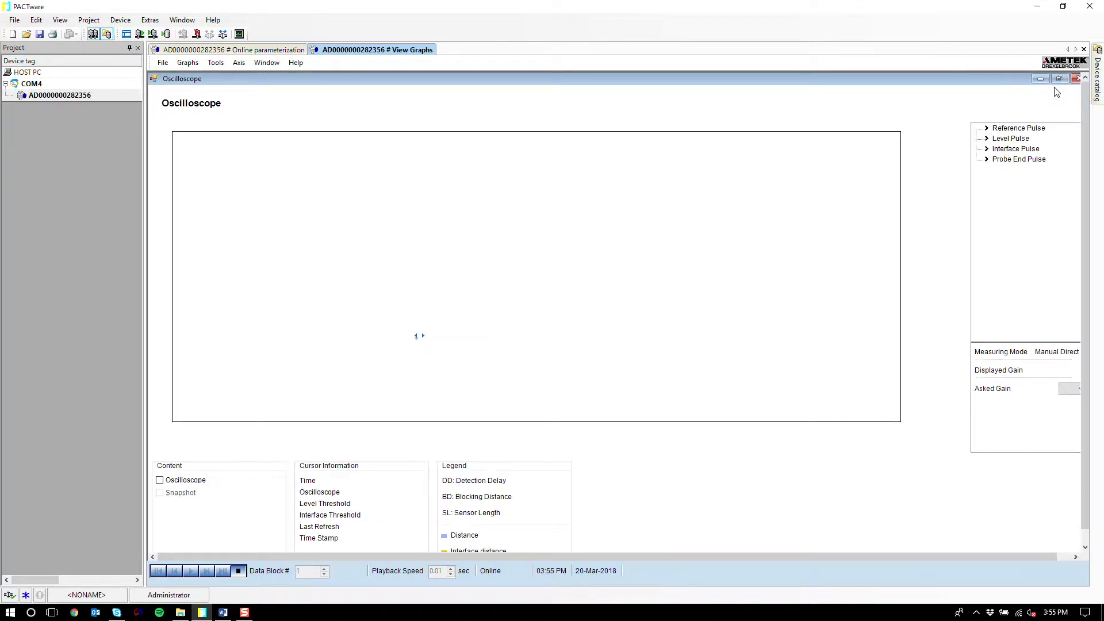
pyautogui.scroll(-1, 604, 291)
pyautogui.scroll(1, 525, 299)
# - Set the oscilloscope axis to Distance and enable the Oscilloscope curve in the graph content
pyautogui.click(242, 64)
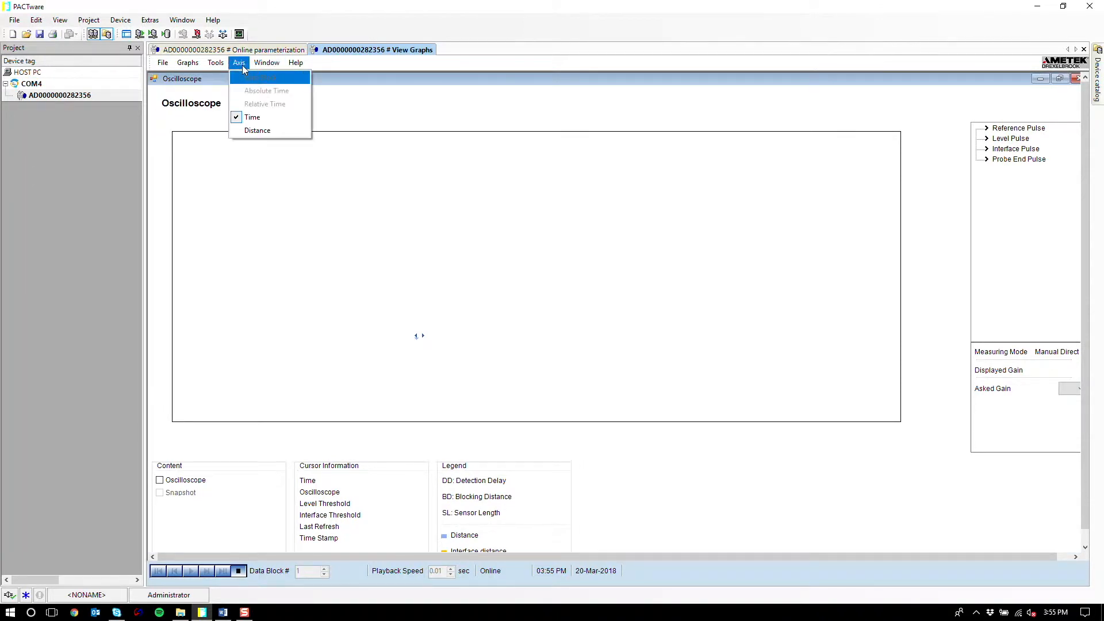
pyautogui.click(283, 130)
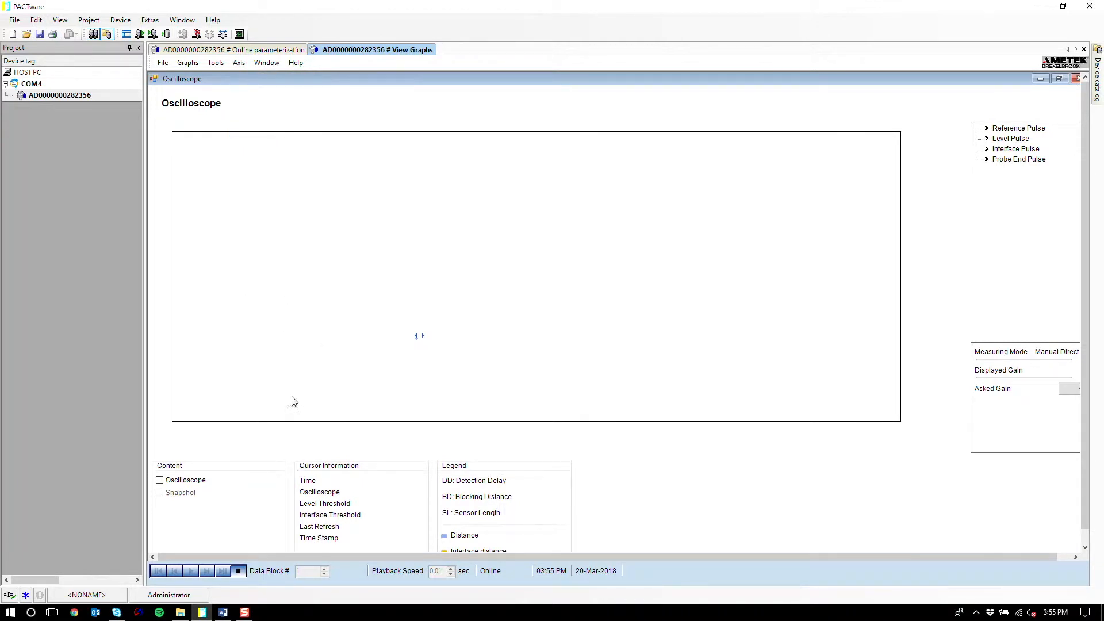
pyautogui.click(170, 483)
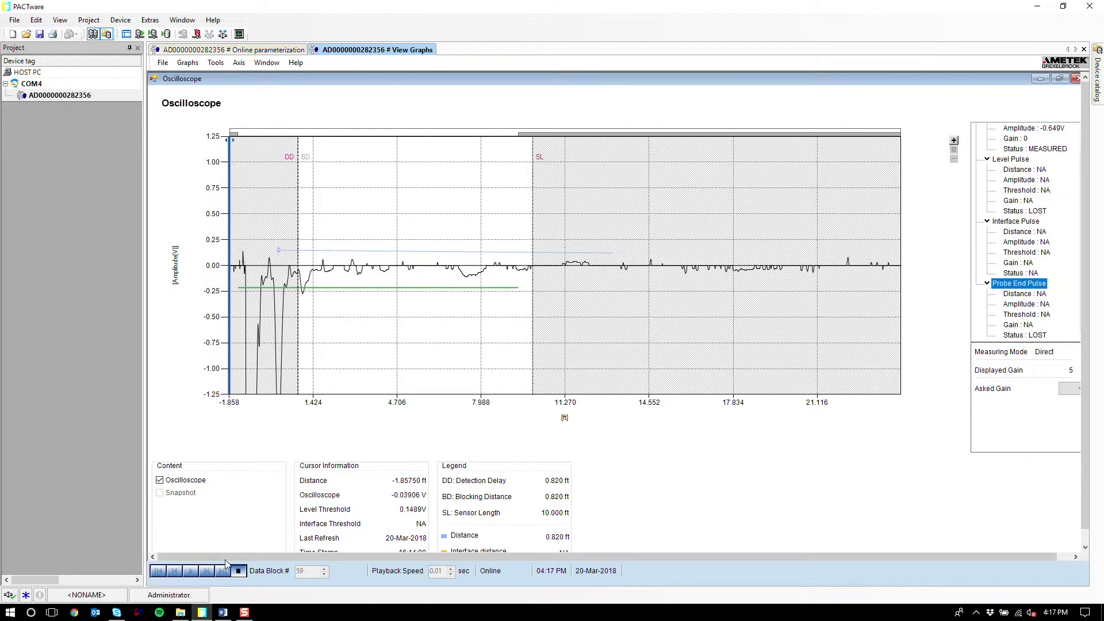
# - Record the oscilloscope data to a record file named DR7100 TEST on the Desktop and close the graphs view
pyautogui.click(238, 571)
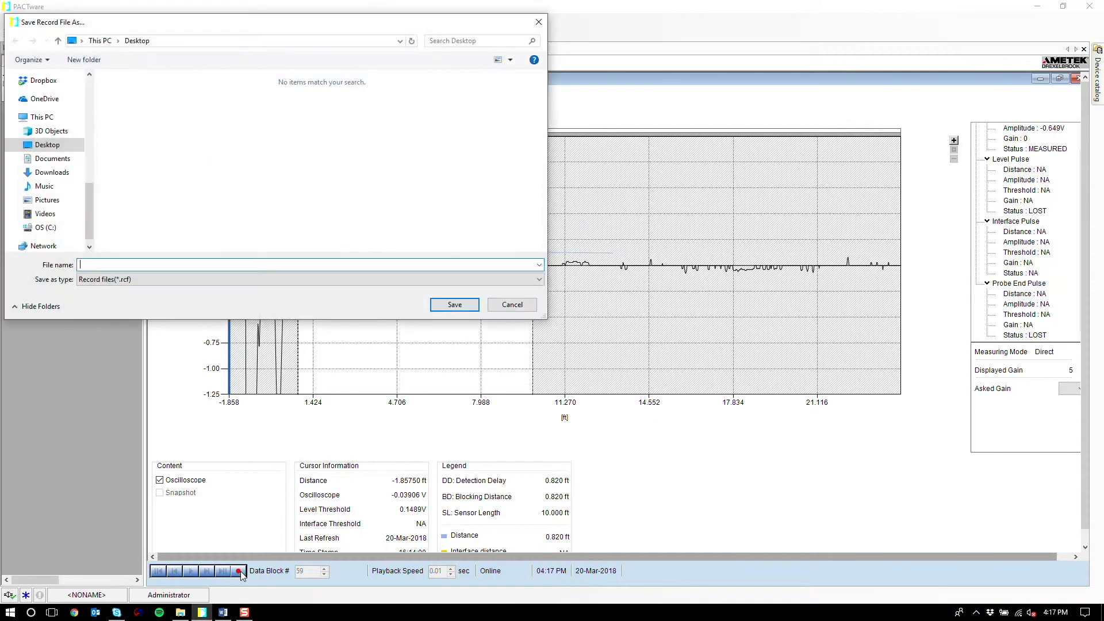
pyautogui.moveTo(428, 76); pyautogui.dragTo(545, 142)
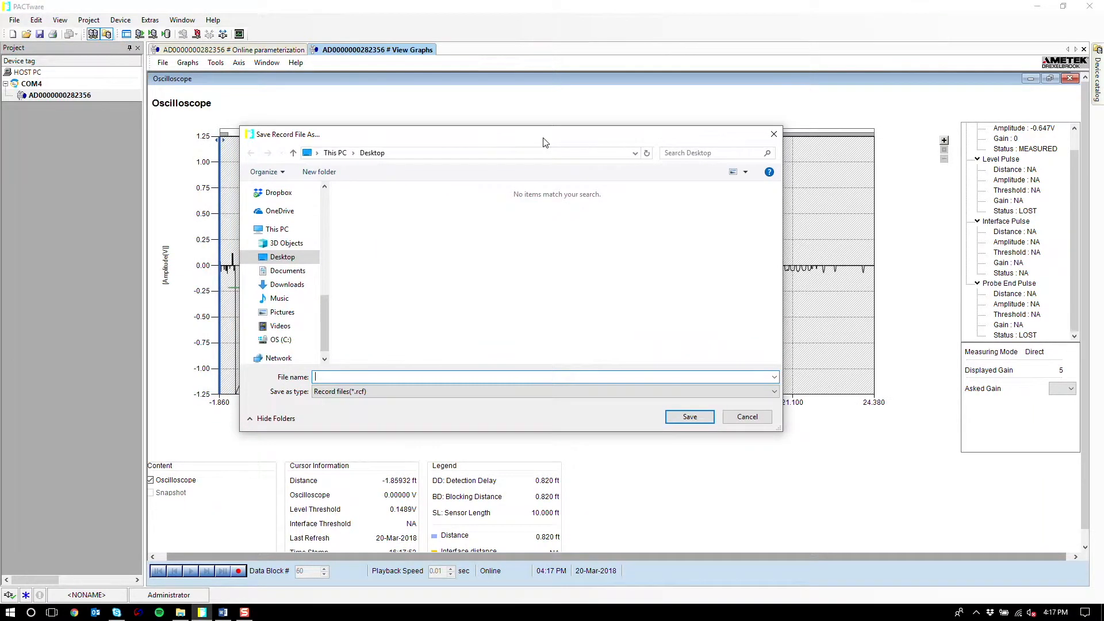
pyautogui.write('DR')
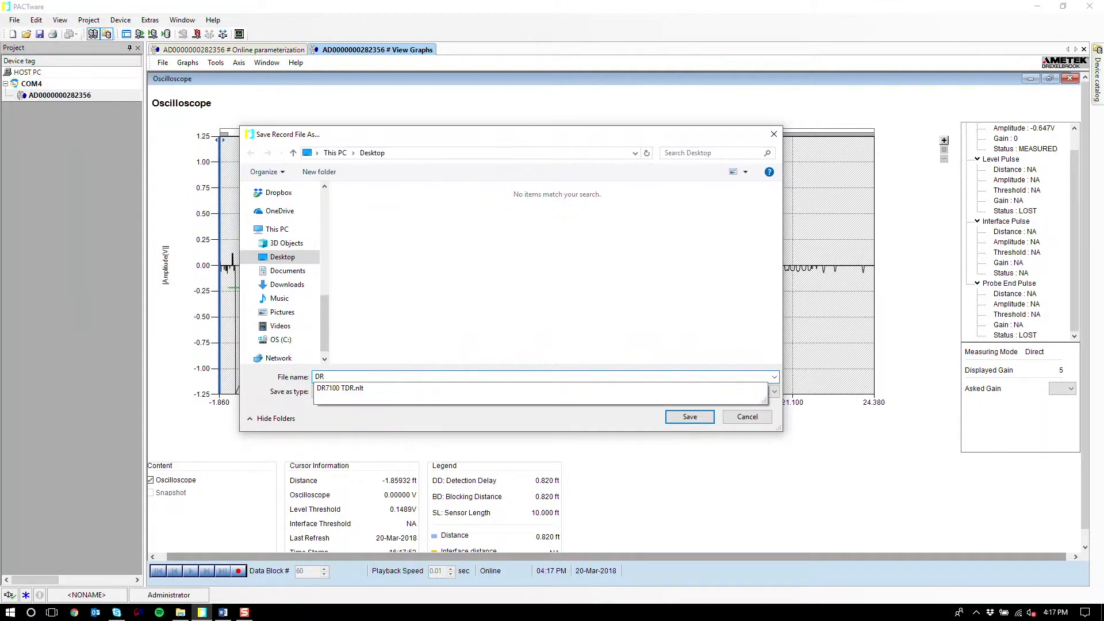
pyautogui.write('7100 TEST')
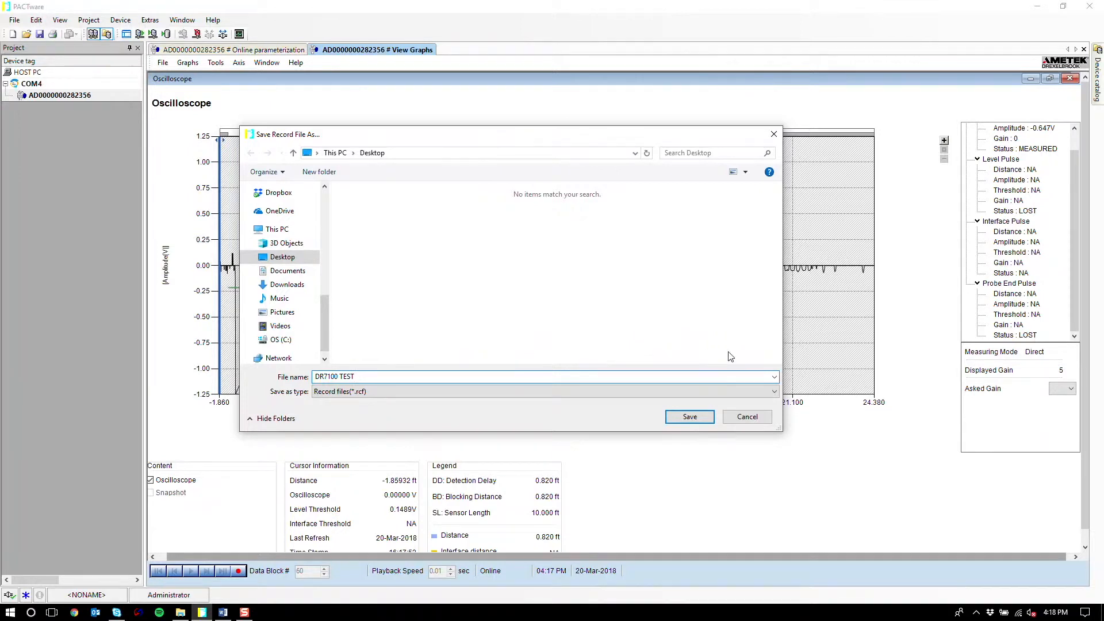
pyautogui.click(704, 415)
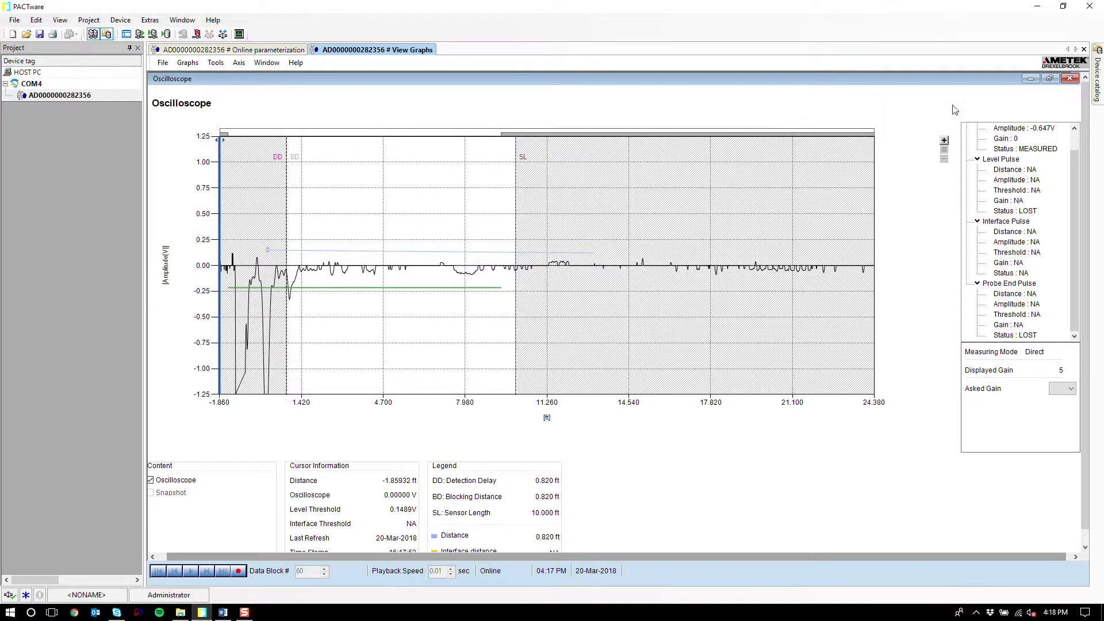
pyautogui.rightClick(413, 50)
pyautogui.click(440, 55)
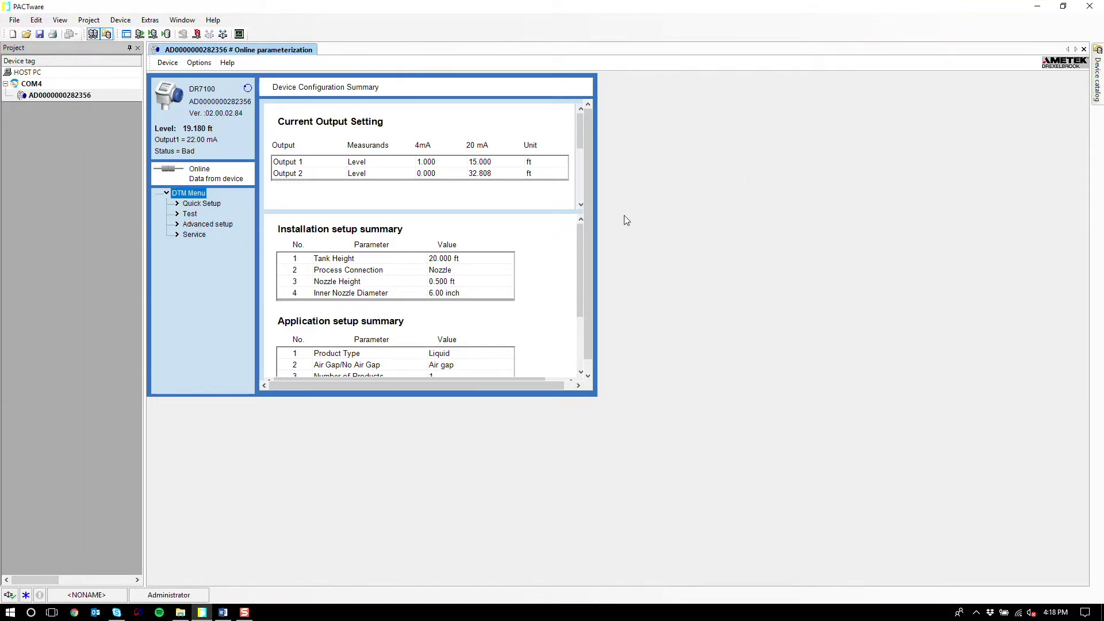
# - Check the Windows desktop for the saved record file and return to PACTware
pyautogui.click(1037, 7)
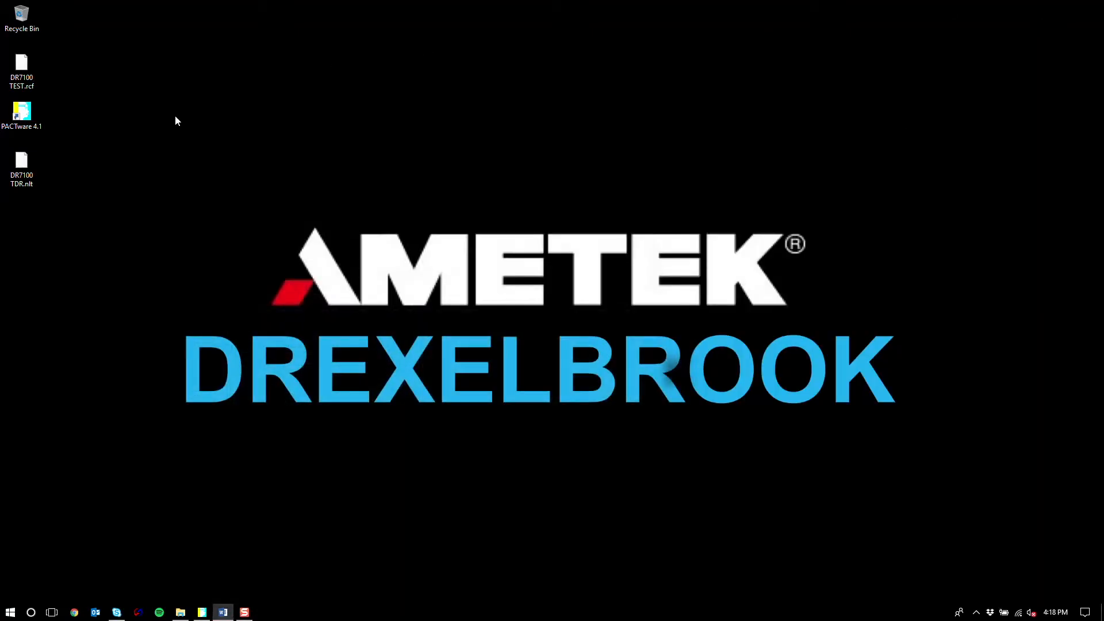
pyautogui.moveTo(22, 164)
pyautogui.mouseDown()
pyautogui.moveTo(154, 119)
pyautogui.moveTo(83, 65)
pyautogui.moveTo(67, 26)
pyautogui.moveTo(25, 162)
pyautogui.mouseUp()
pyautogui.click(74, 146)
pyautogui.click(206, 612)
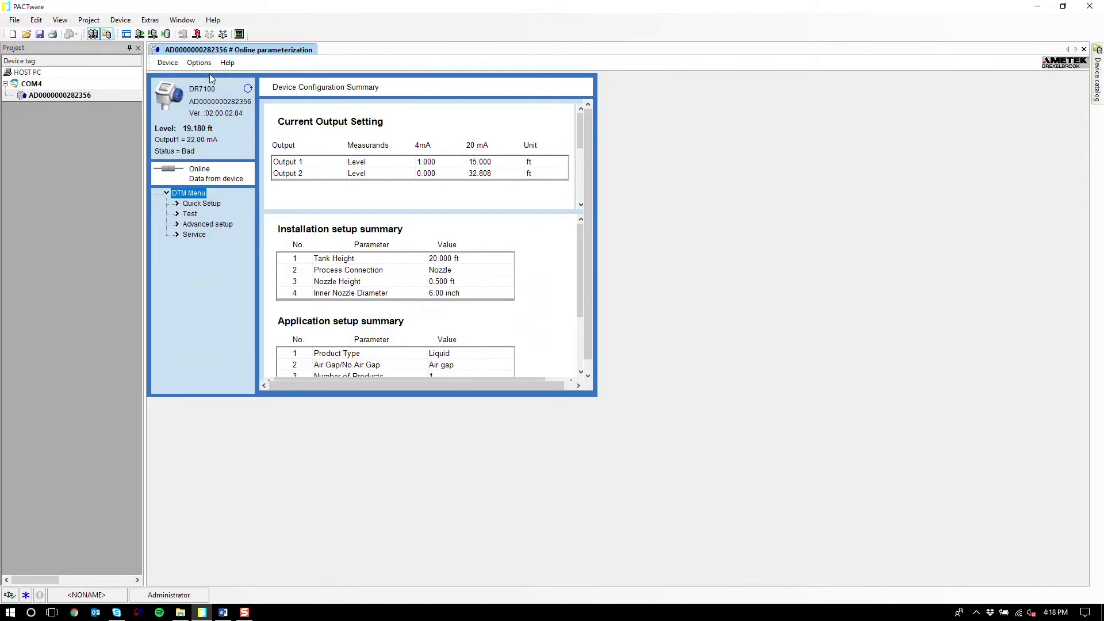
# - Disconnect the DR7100 device under COM4 in the project
pyautogui.rightClick(61, 94)
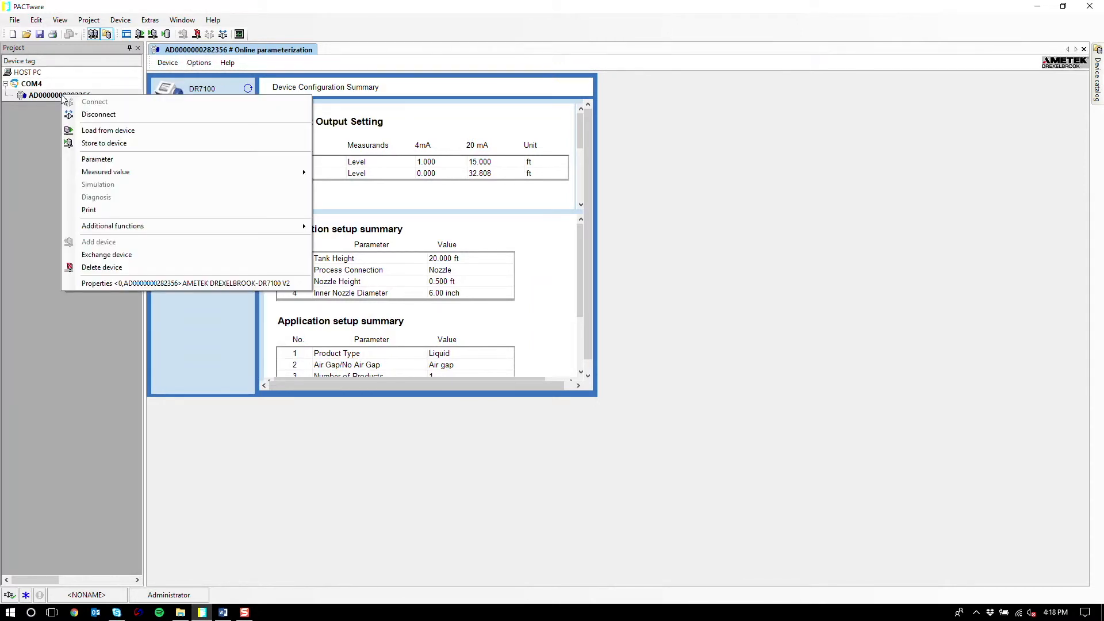
pyautogui.click(54, 105)
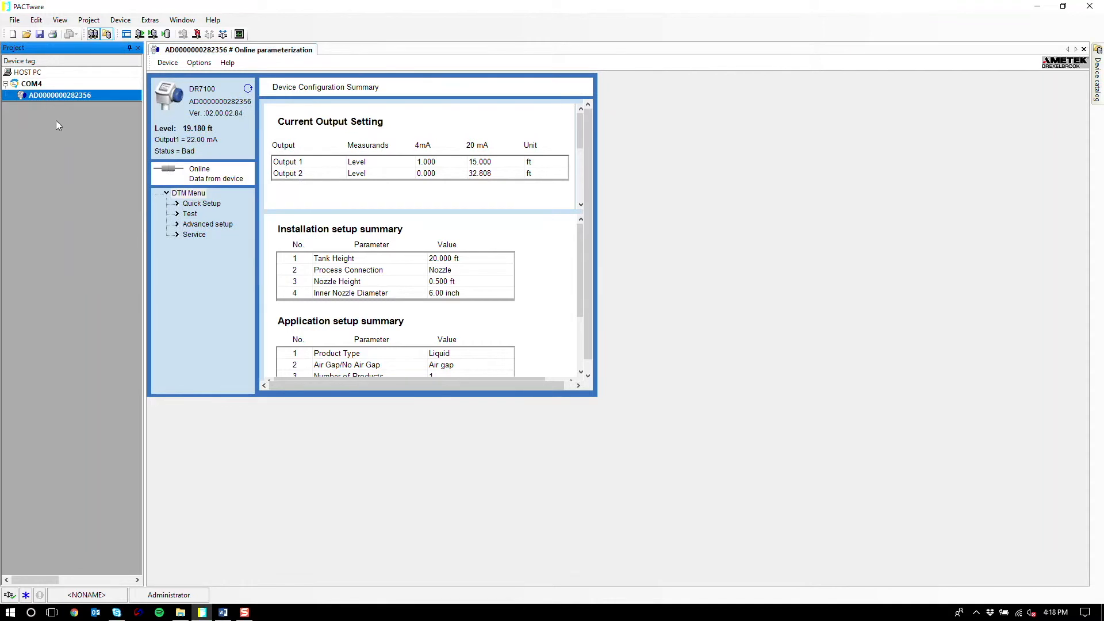
pyautogui.rightClick(74, 95)
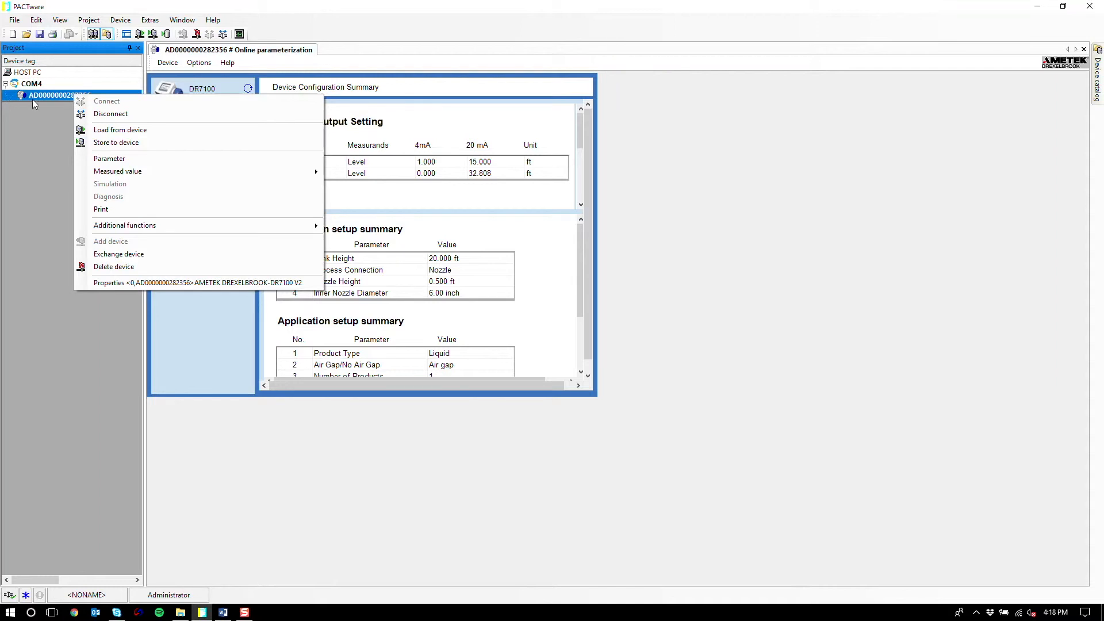
pyautogui.click(175, 117)
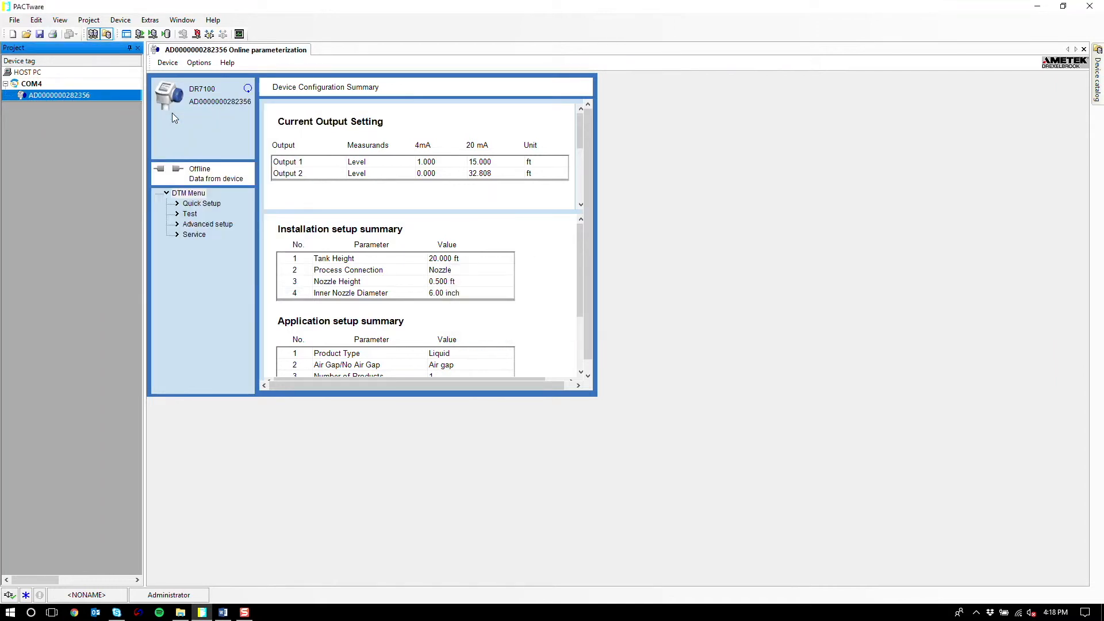
pyautogui.click(683, 161)
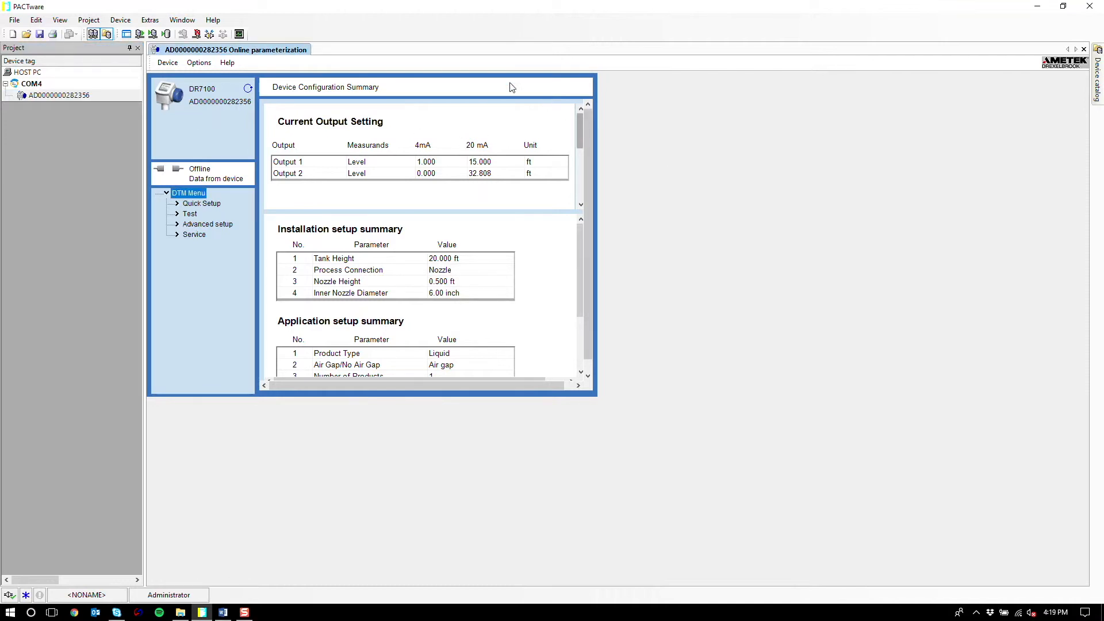
# - Reopen the measured-value graphs view for the disconnected DR7100
pyautogui.click(117, 22)
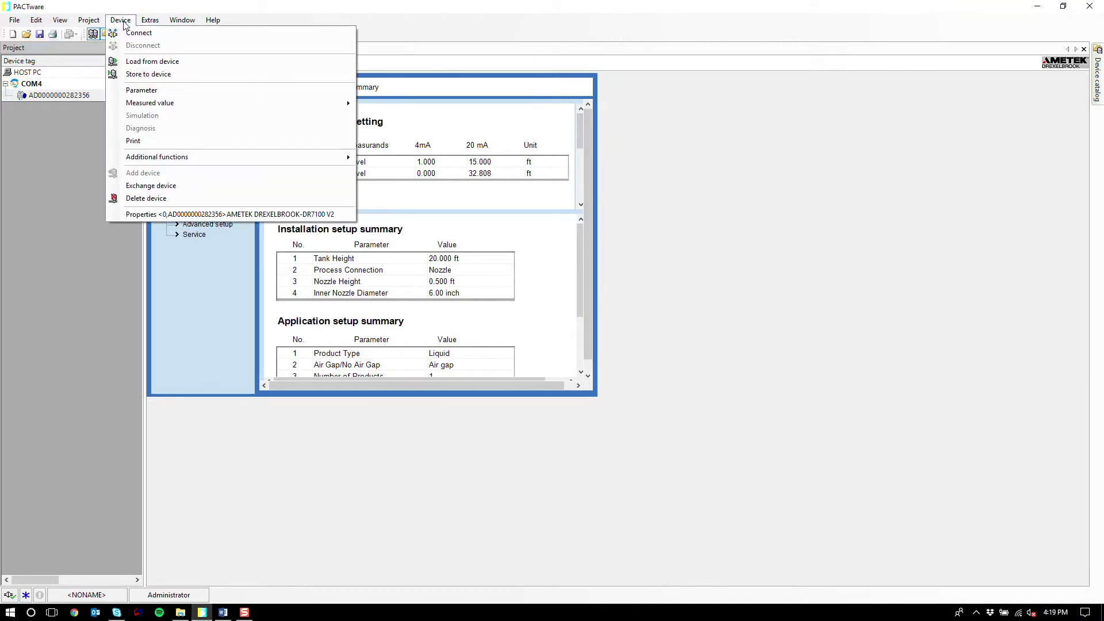
pyautogui.moveTo(210, 104)
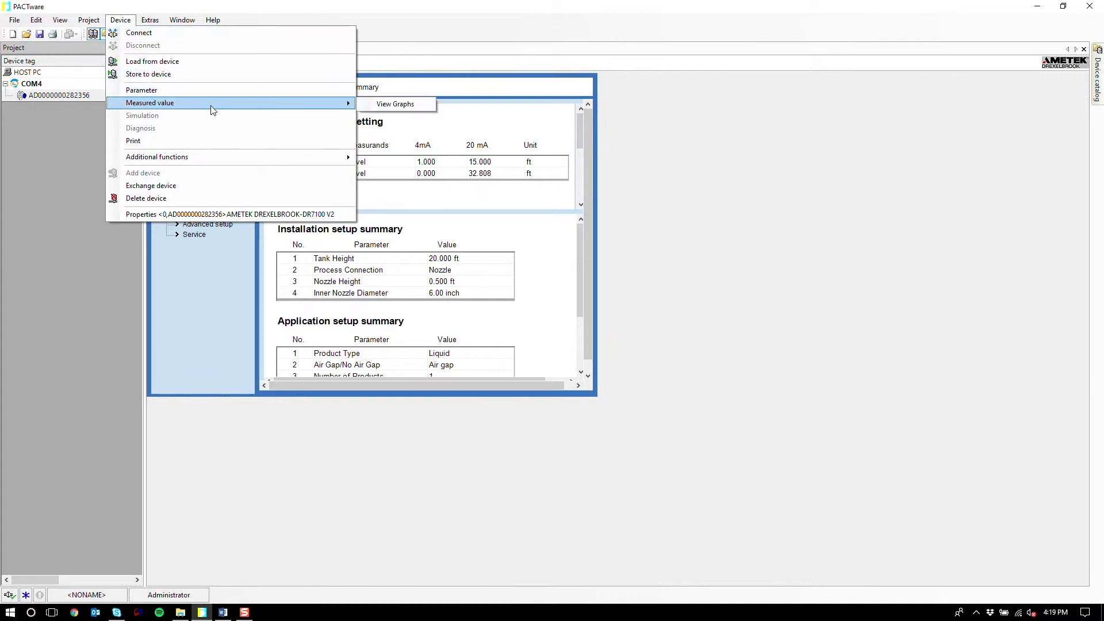
pyautogui.click(405, 105)
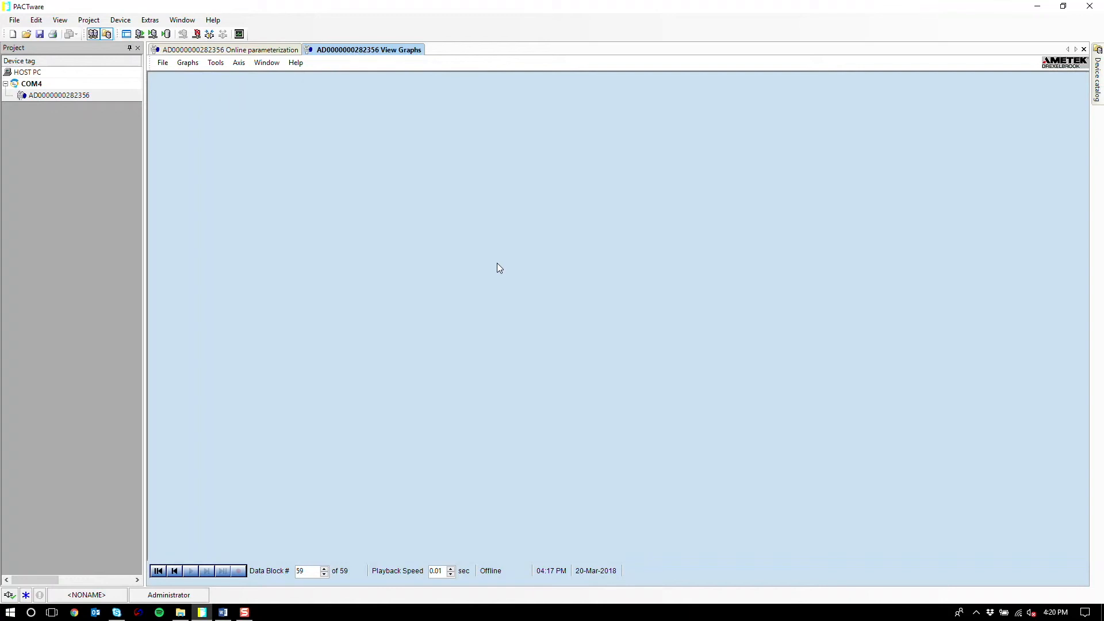
# - Load the record file DR7100 TEST.rcf from the Desktop into the graphs view
pyautogui.click(163, 62)
pyautogui.click(180, 78)
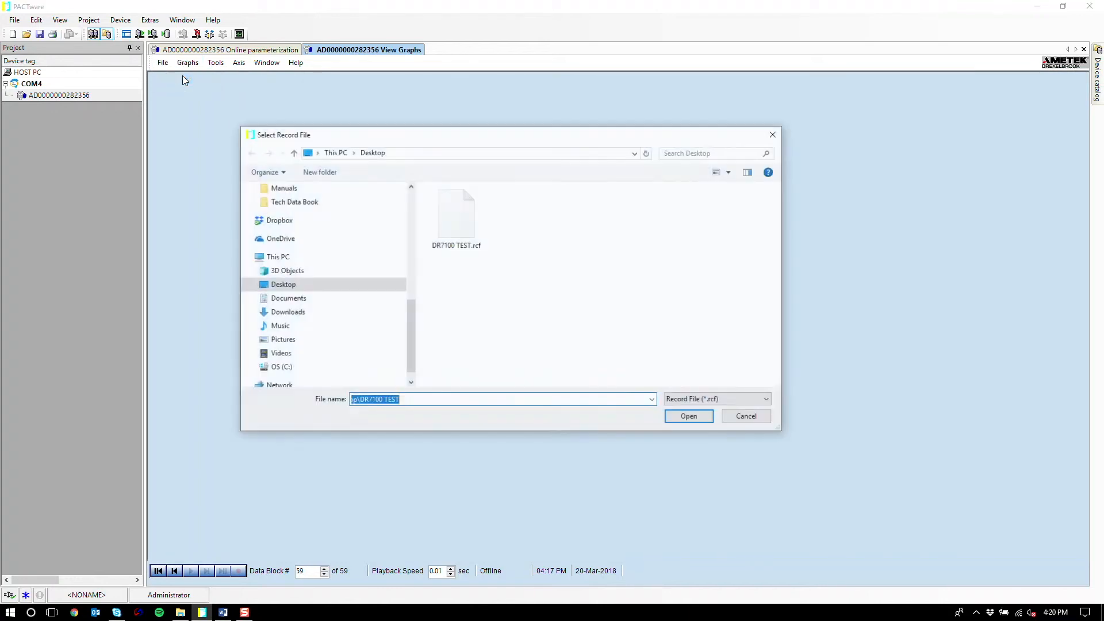
pyautogui.click(469, 213)
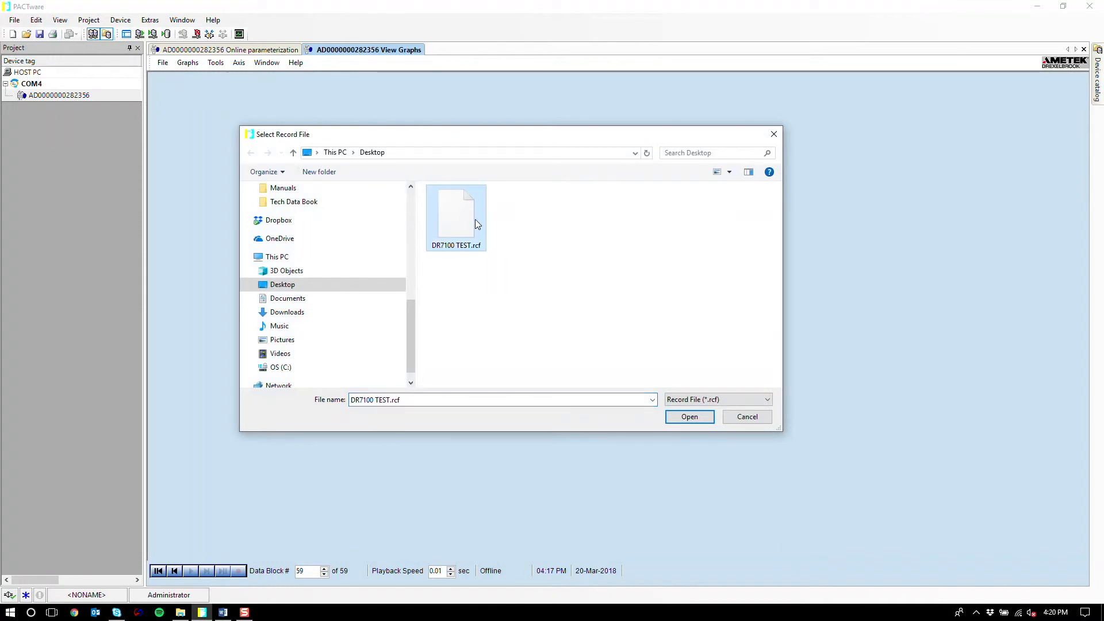
pyautogui.click(678, 419)
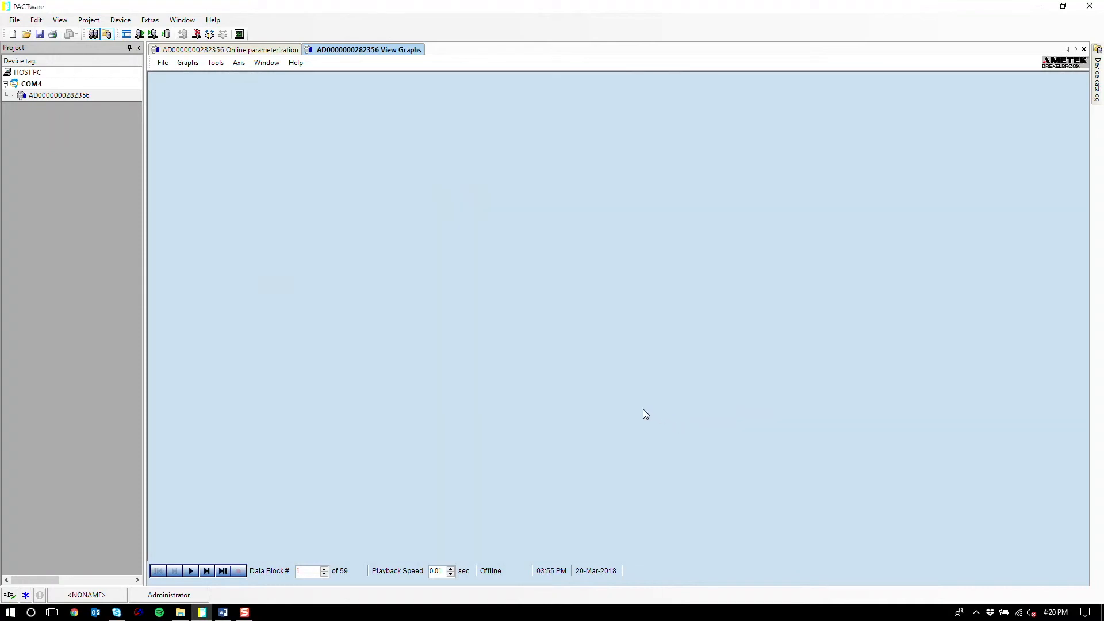
# - Show the non-trend Oscilloscope graph in a maximized window and enable its Oscilloscope content
pyautogui.click(190, 64)
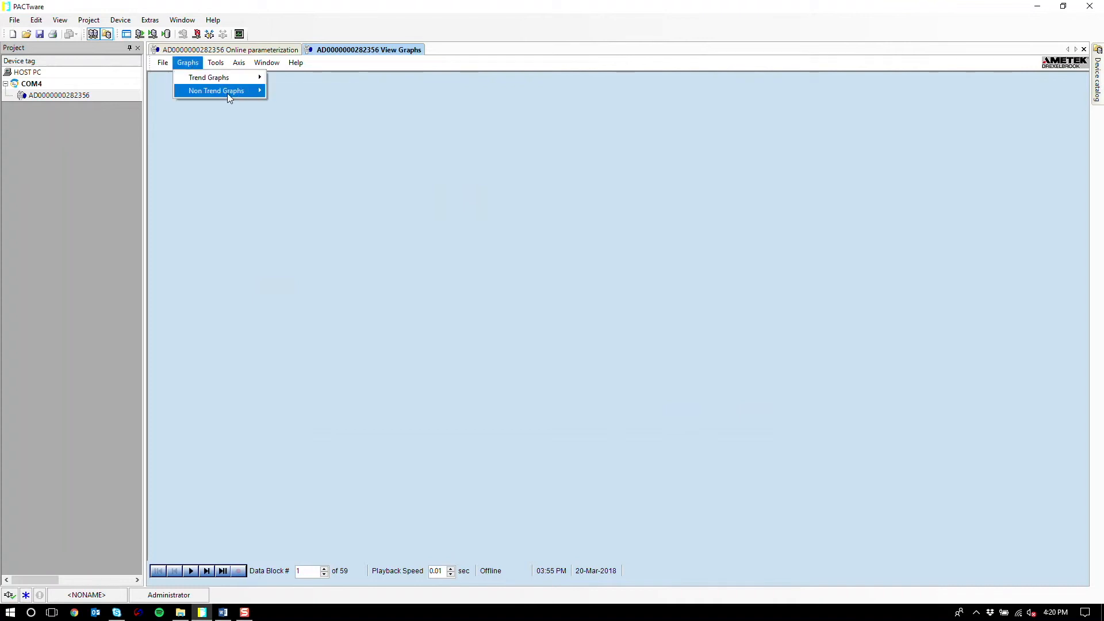
pyautogui.moveTo(249, 95)
pyautogui.click(319, 94)
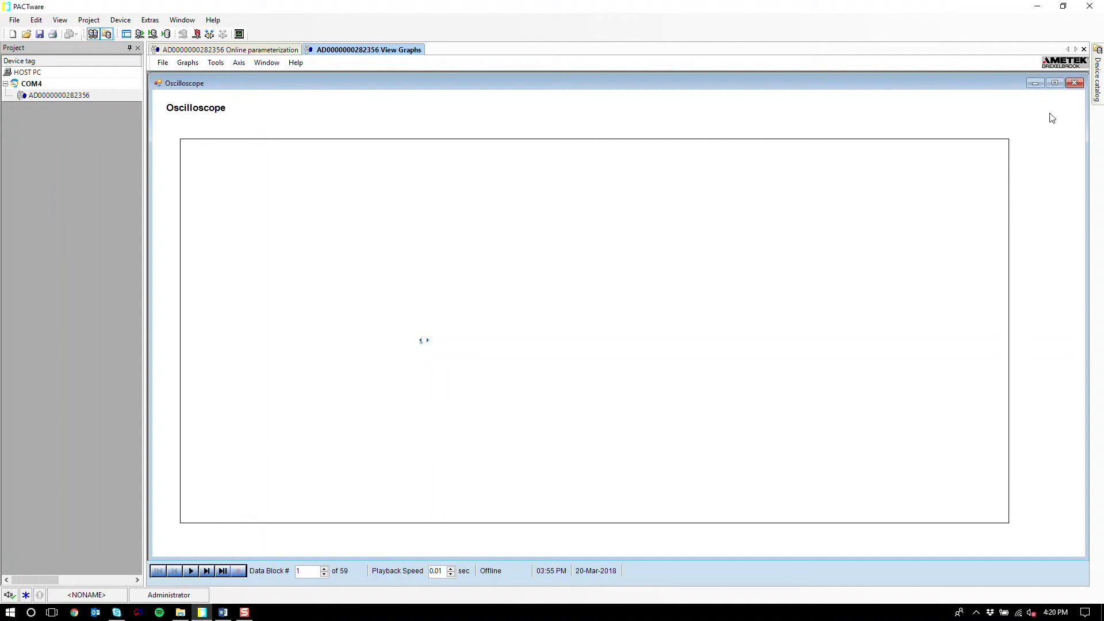
pyautogui.click(1055, 83)
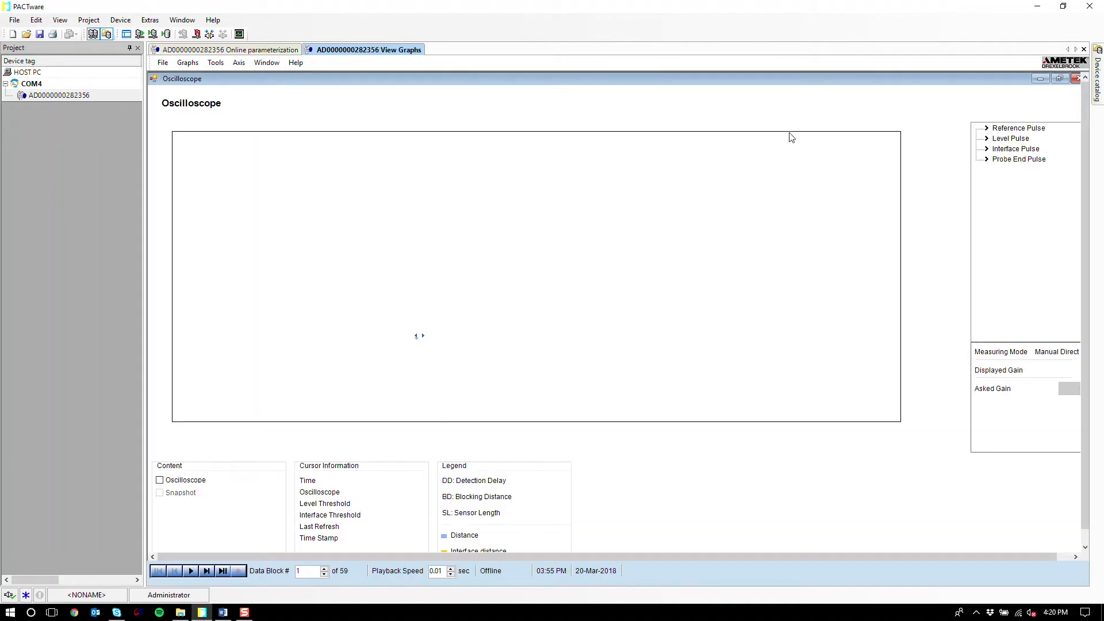
pyautogui.click(179, 482)
# - Set the oscilloscope graph's axis to Distance and play back the recording
pyautogui.click(239, 63)
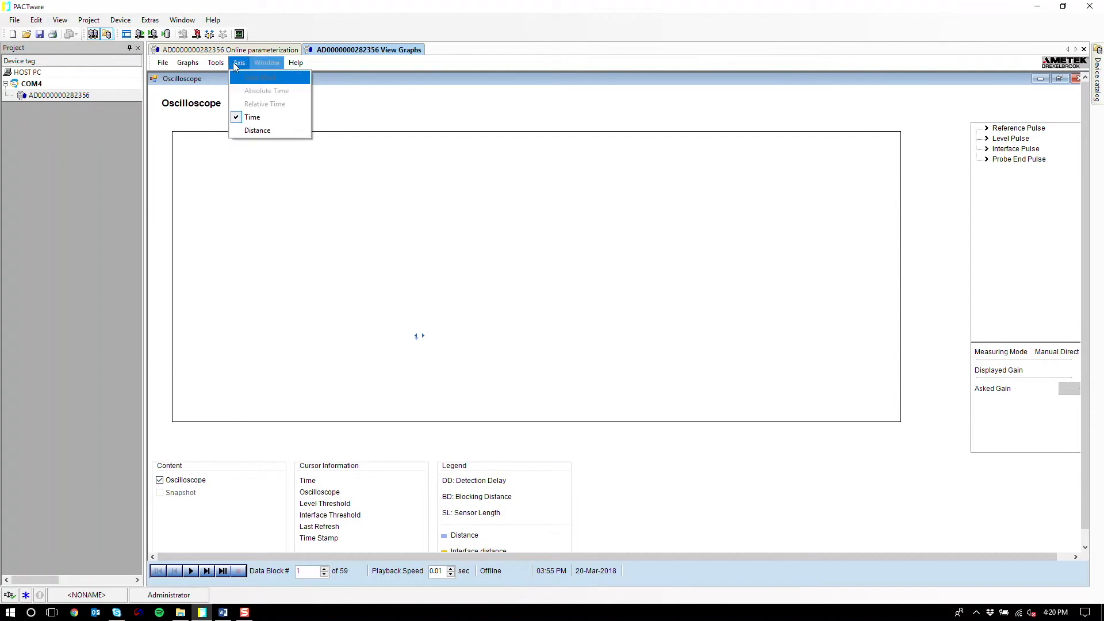
pyautogui.click(253, 130)
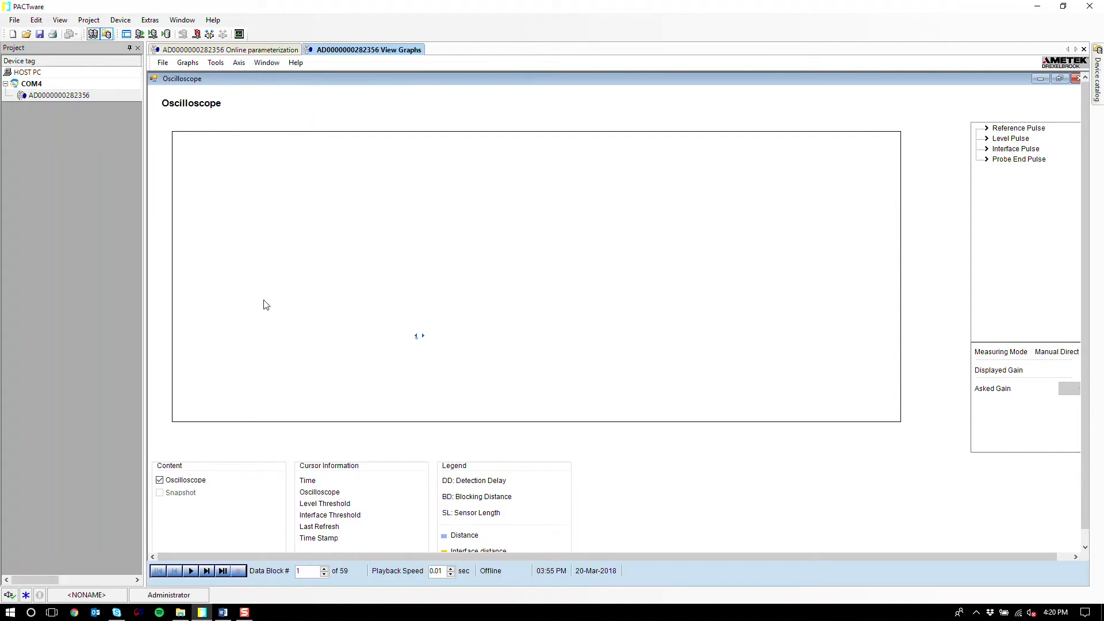
pyautogui.click(191, 571)
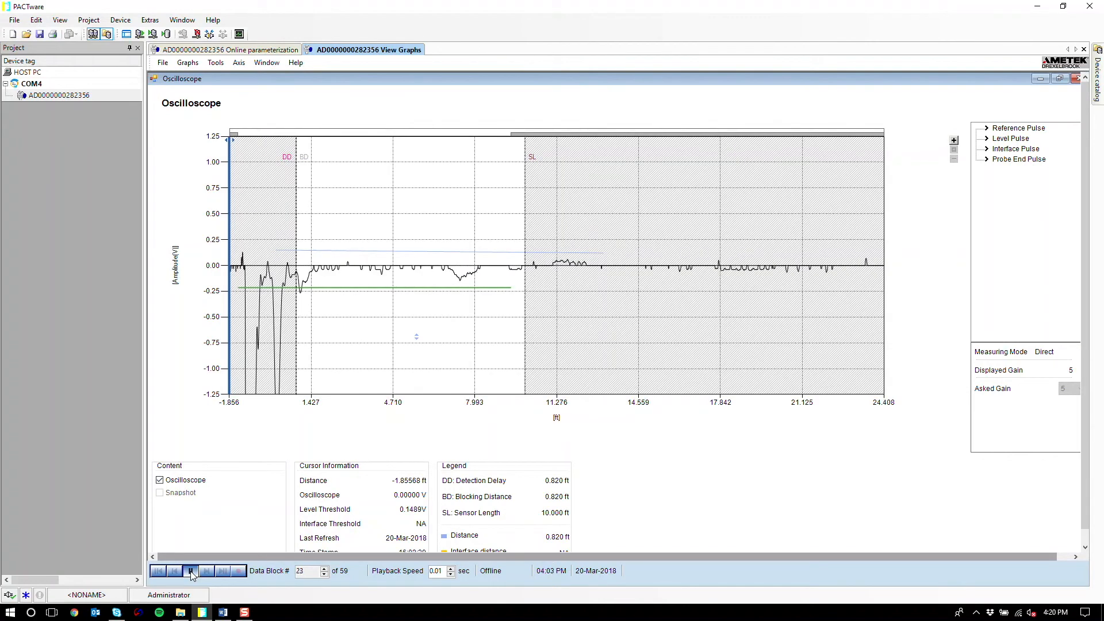